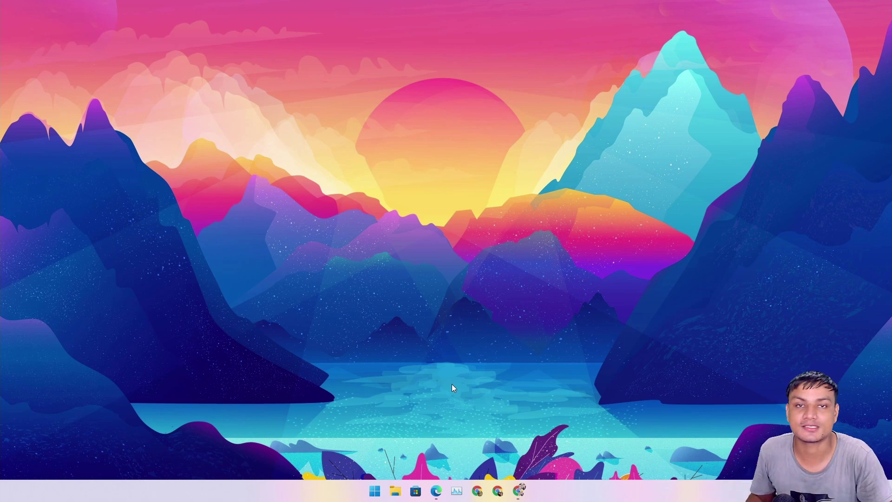
Launch Edge, paste-and-go to the Windows Insider Preview Downloads page, and dismiss the Bing Wallpaper banner.
click(436, 491)
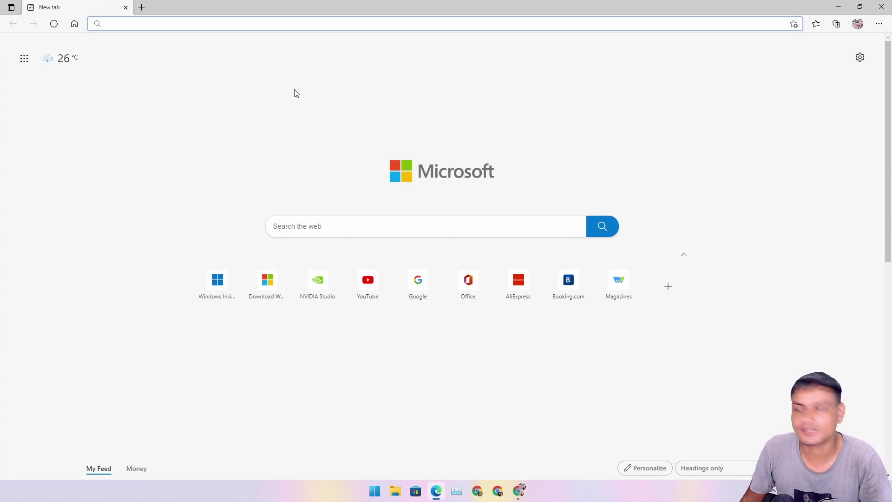
right_click(248, 25)
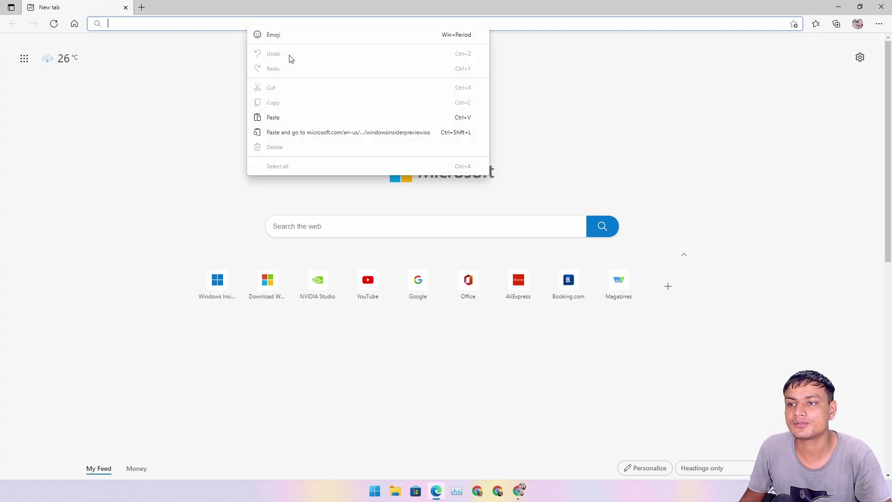
click(299, 133)
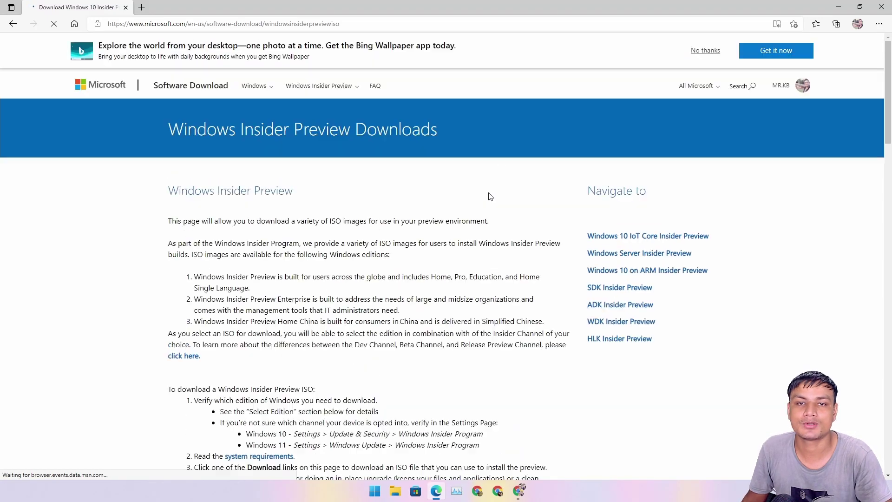
click(705, 51)
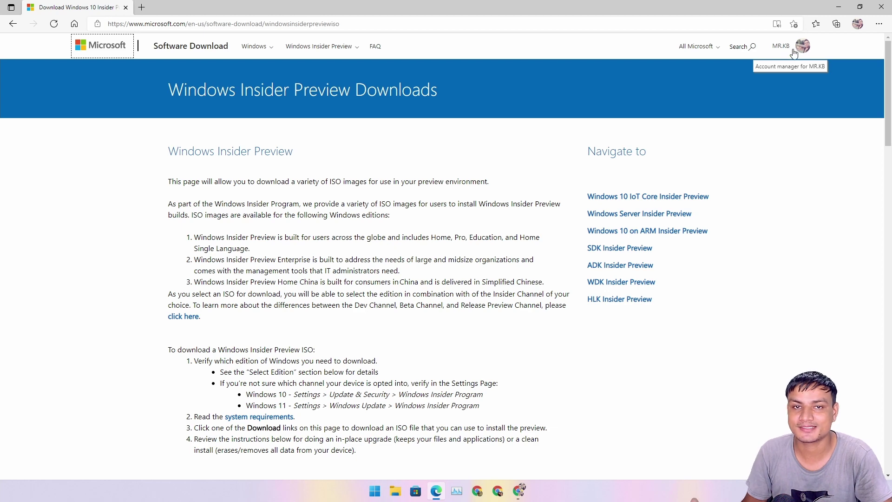
Scroll down the downloads page to the Select edition section.
scroll(497, 206, down, 3)
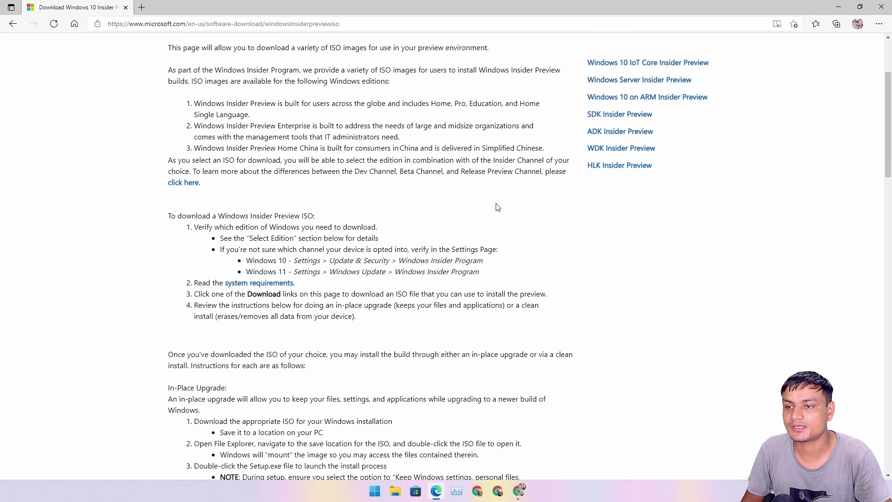
scroll(479, 205, down, 3)
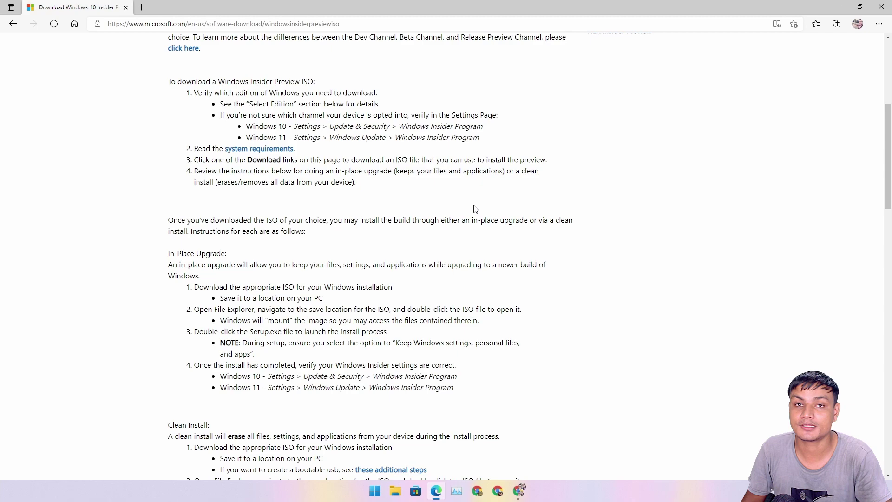
scroll(475, 208, up, 3)
scroll(442, 209, down, 4)
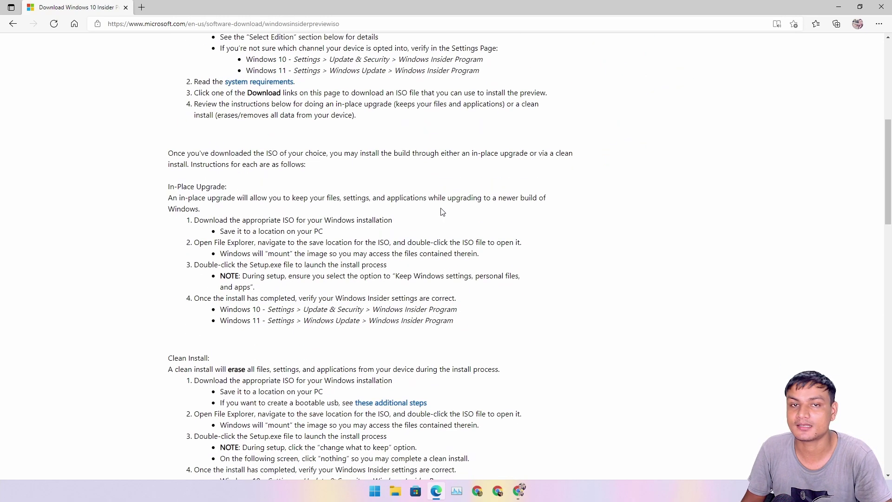
scroll(442, 212, down, 4)
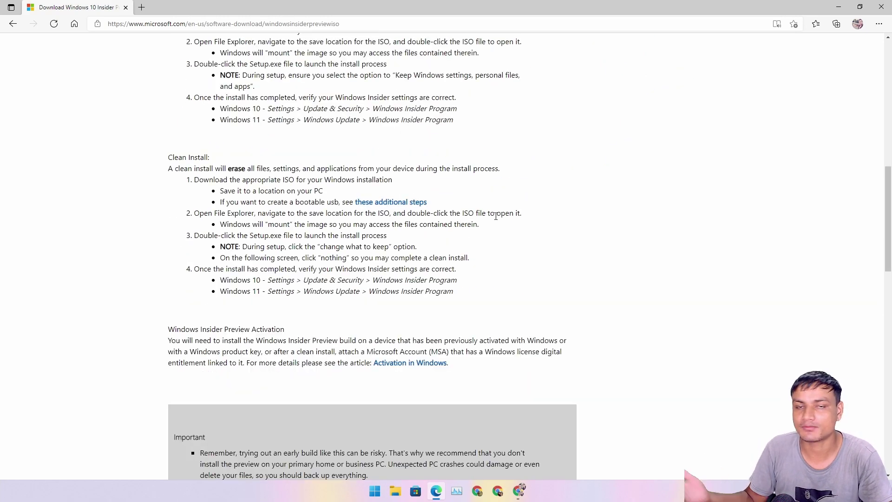
scroll(497, 216, down, 10)
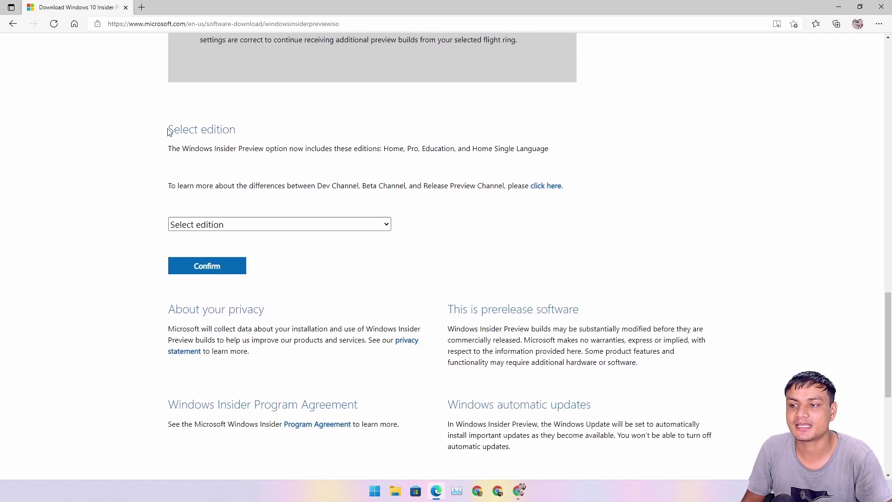
Clear the stray text selection and expand Select edition to list Windows 11 build 22000.132 and Windows 10 build 19043.928.
drag(169, 132, 416, 237)
click(434, 219)
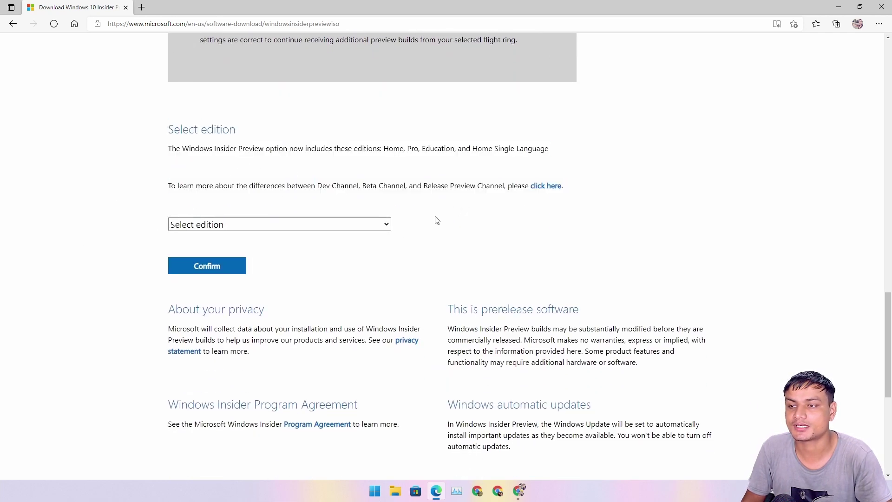
click(373, 225)
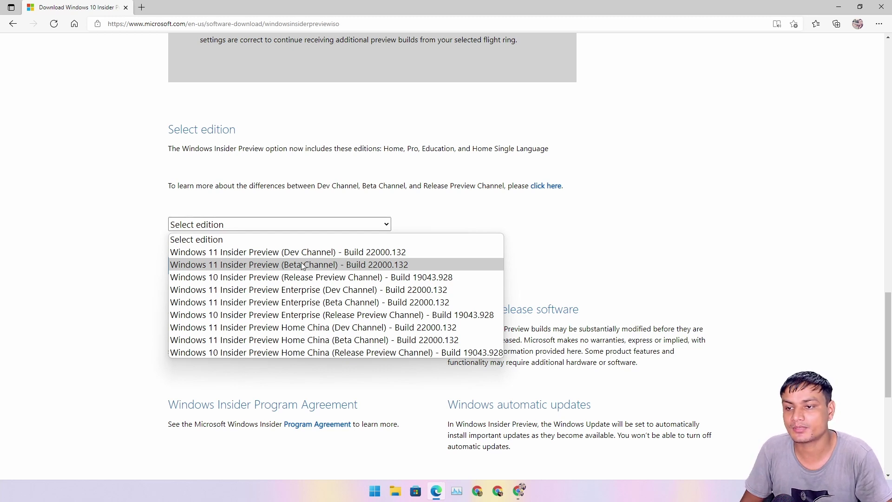
Select the Windows 11 Insider Preview Beta Channel edition and confirm it.
click(303, 265)
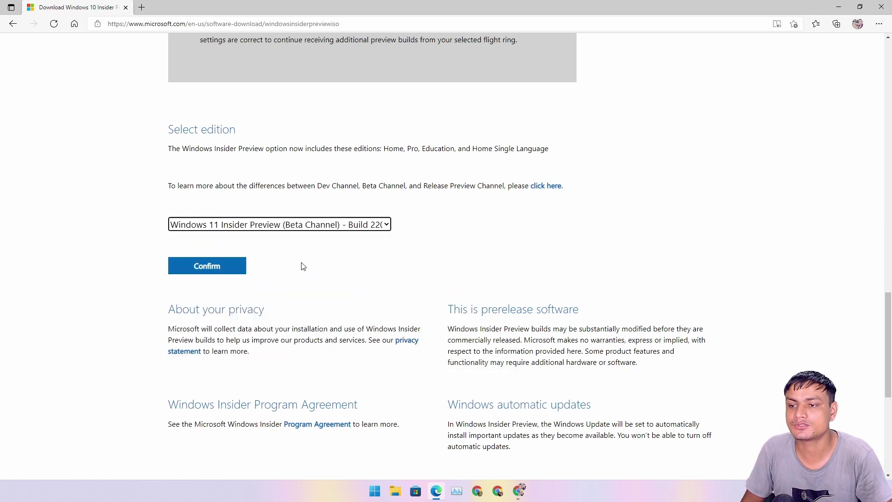
click(324, 226)
click(275, 252)
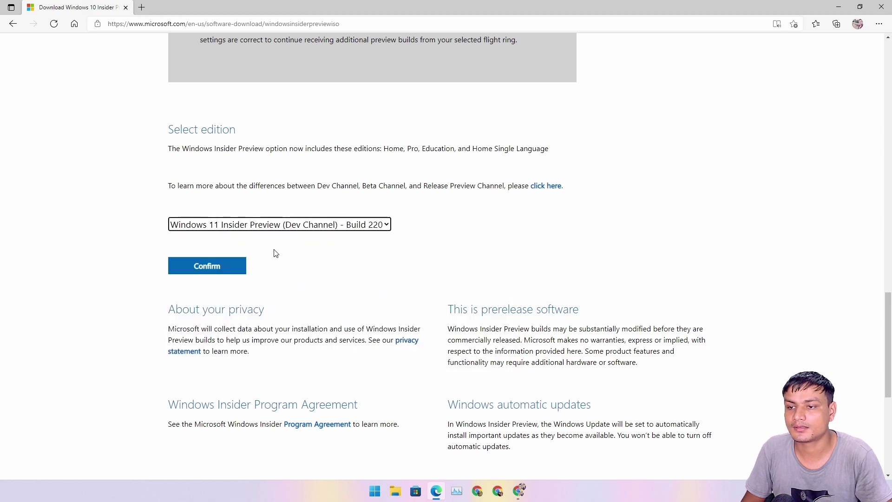
click(317, 225)
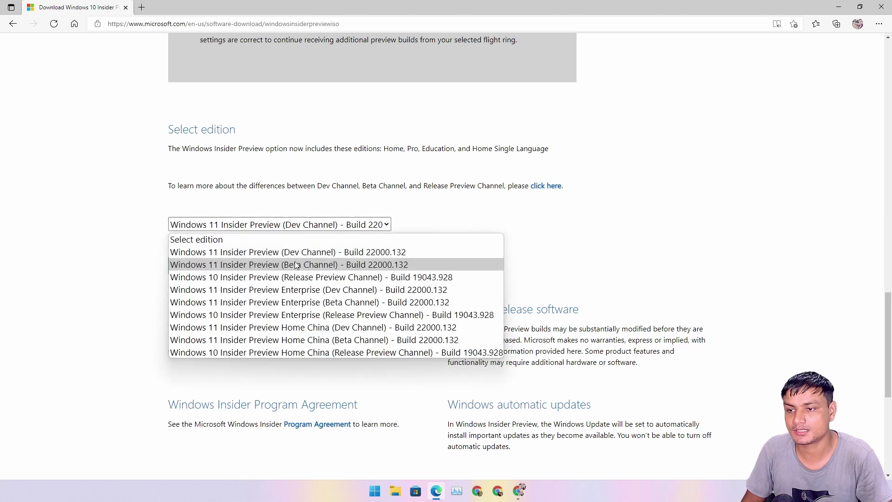
click(321, 262)
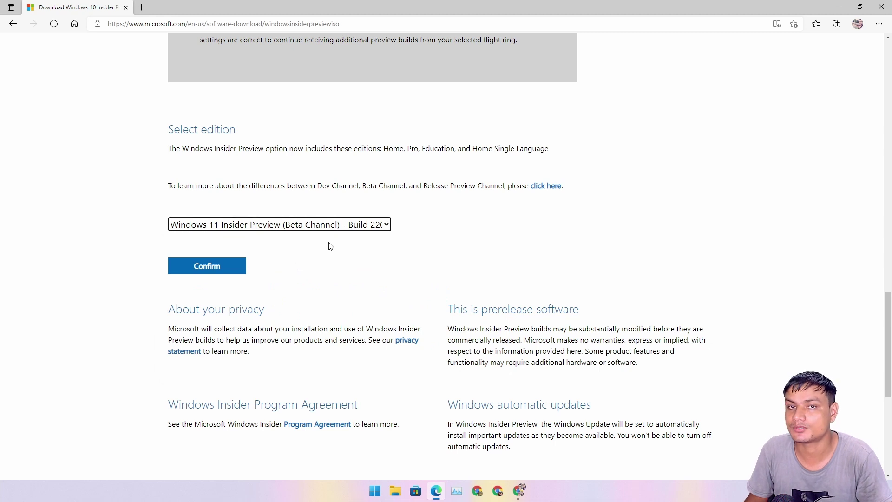
click(210, 270)
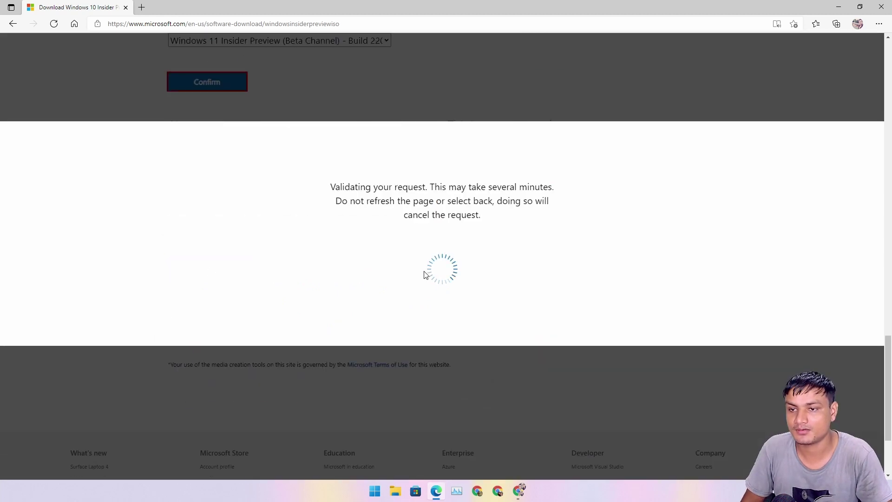
Choose English as the product language and confirm to request the download links.
scroll(414, 221, up, 3)
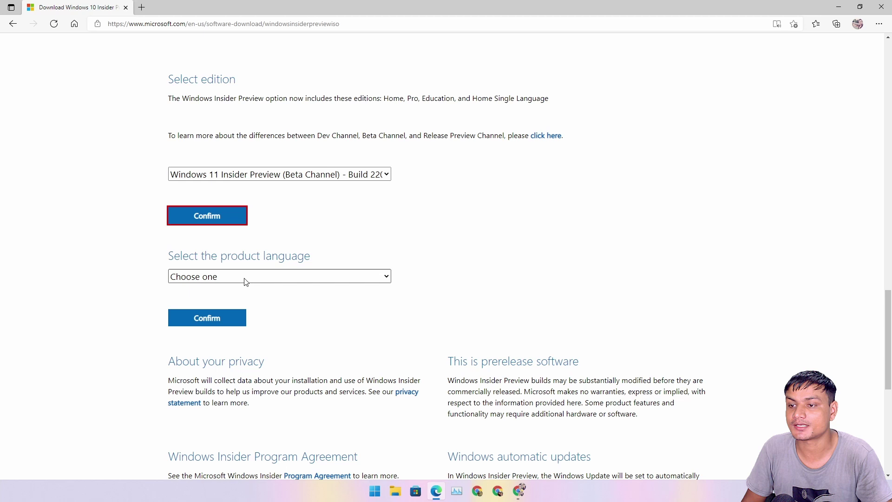
click(294, 278)
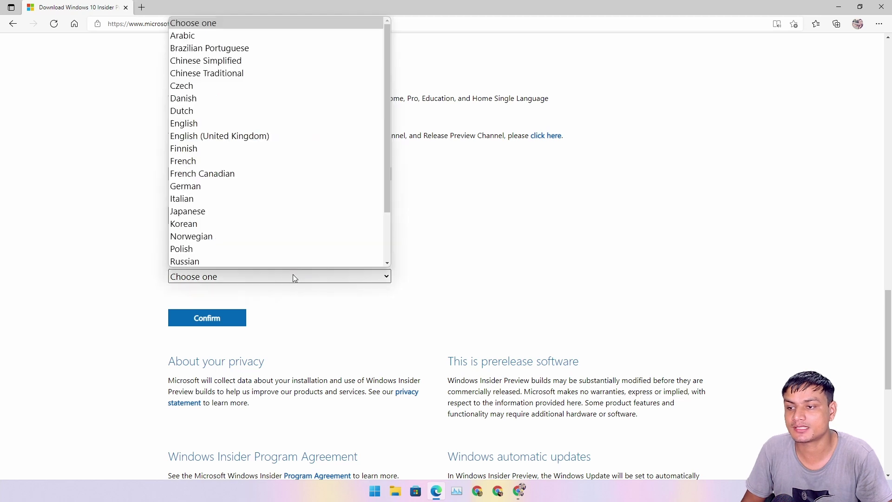
click(298, 127)
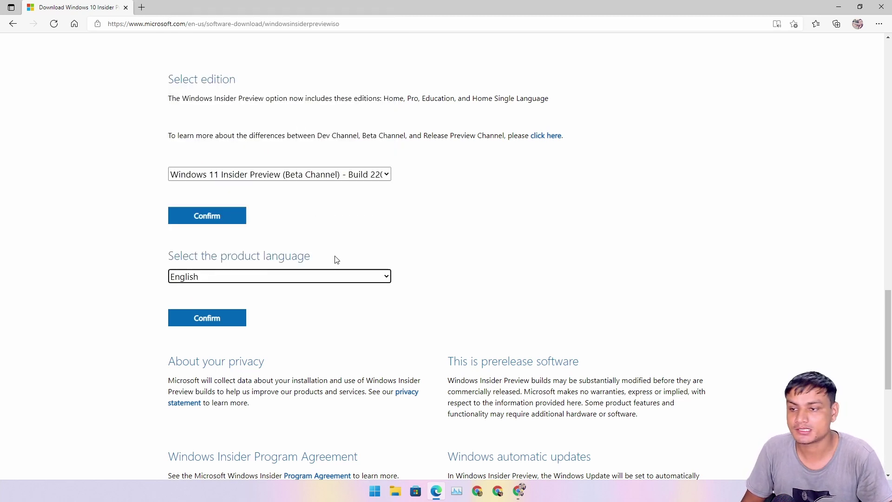
click(230, 319)
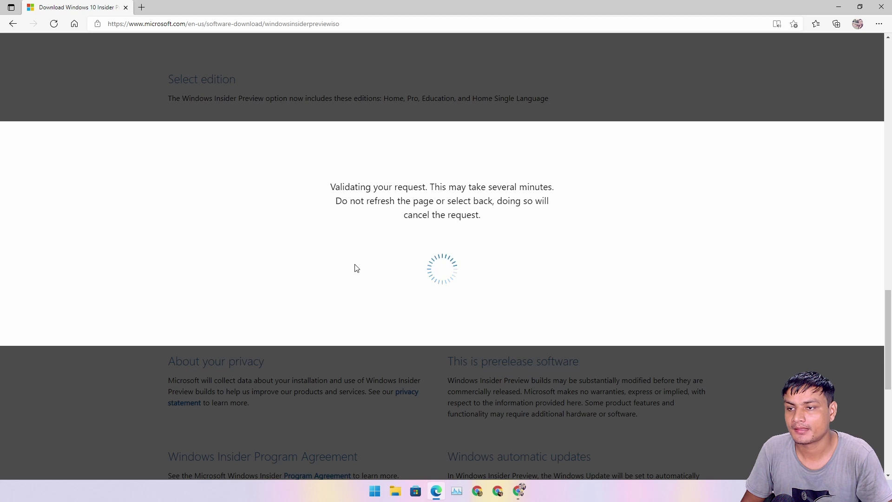
Start the Windows 11 build 22000.132 English 64-bit ISO download and view its progress in the Downloads flyout.
scroll(335, 252, up, 3)
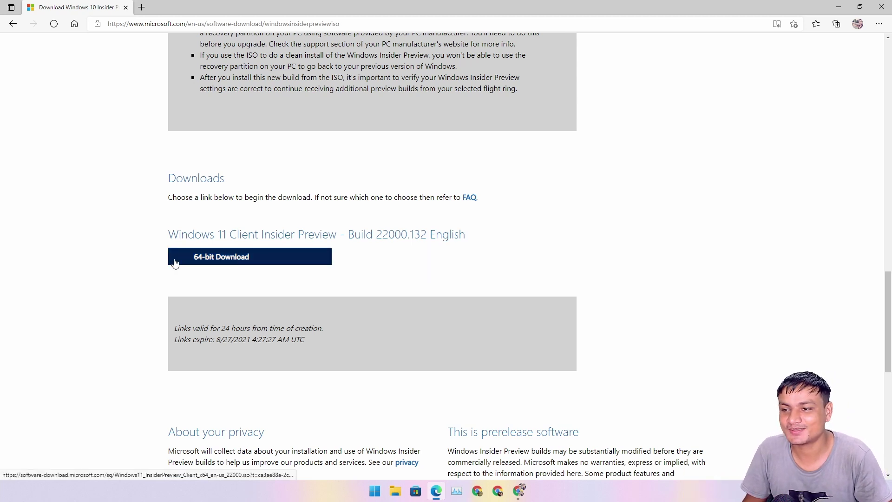
click(247, 261)
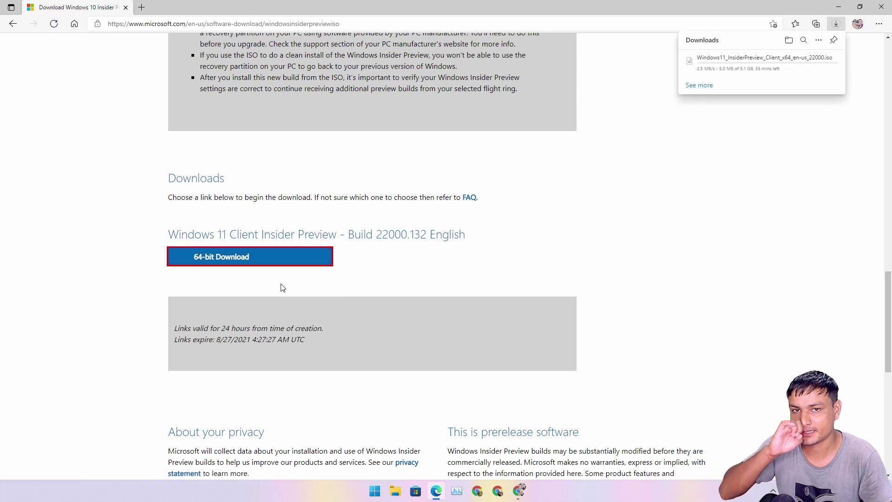
click(836, 23)
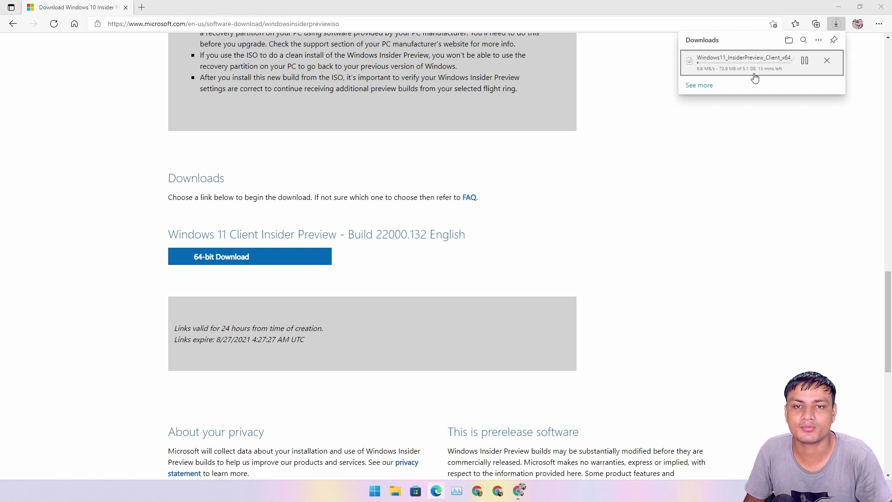
Dismiss the Downloads flyout while the 5.1 GB ISO keeps downloading.
click(748, 158)
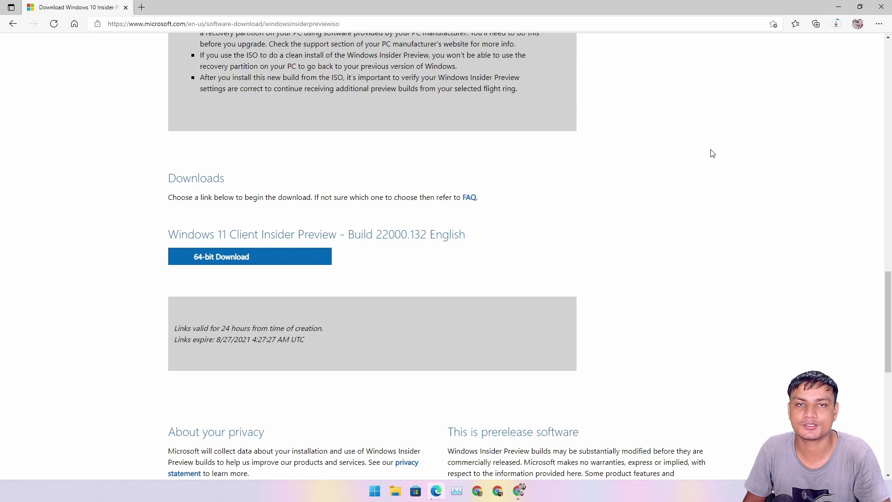
Minimize Edge, bring up Chrome, glance at the YouTube tab, then return to the ventoy.net tab.
click(838, 7)
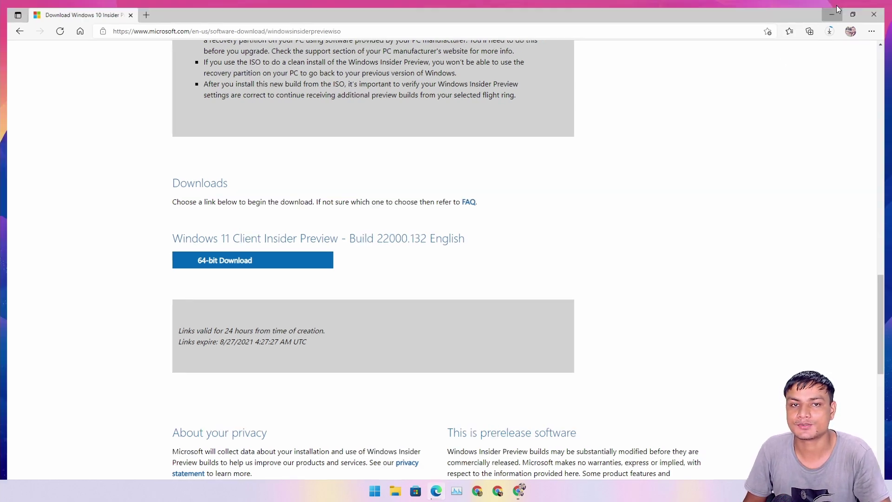
click(518, 490)
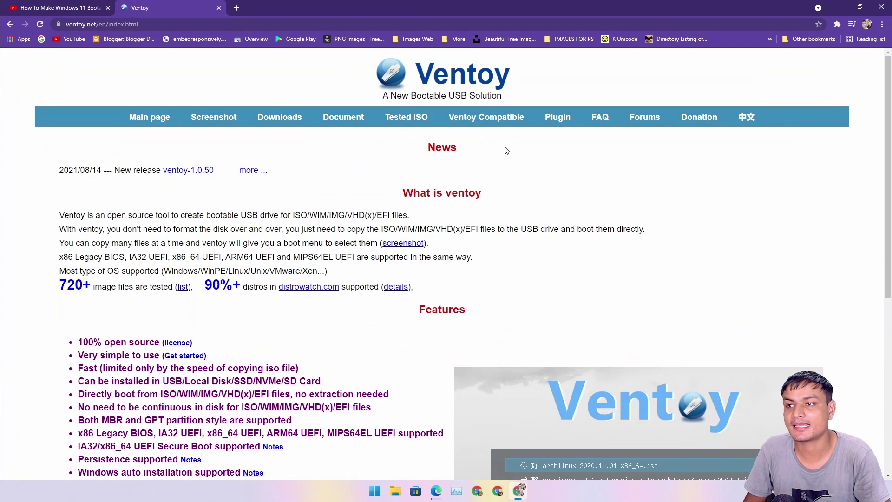
click(63, 7)
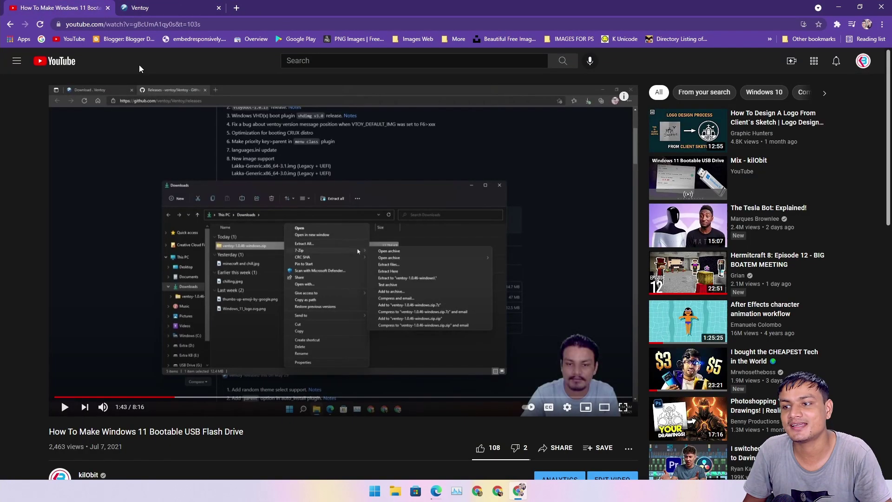
scroll(378, 239, down, 1)
scroll(363, 254, up, 1)
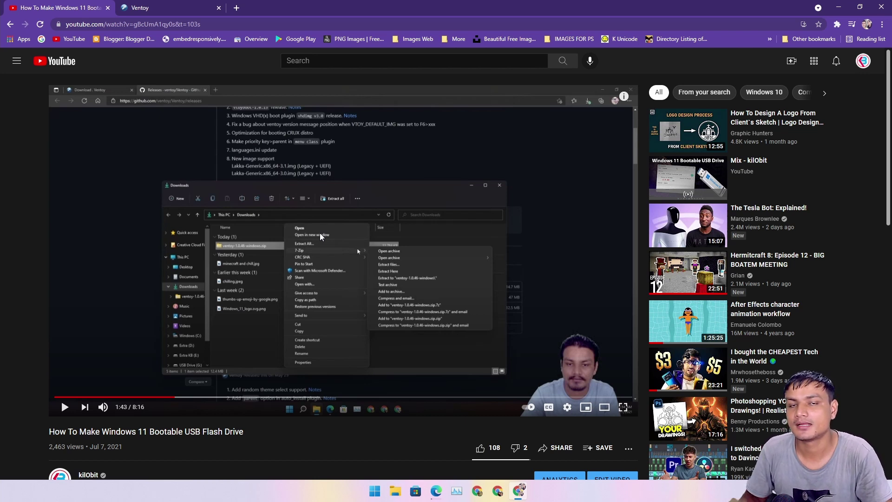
click(140, 8)
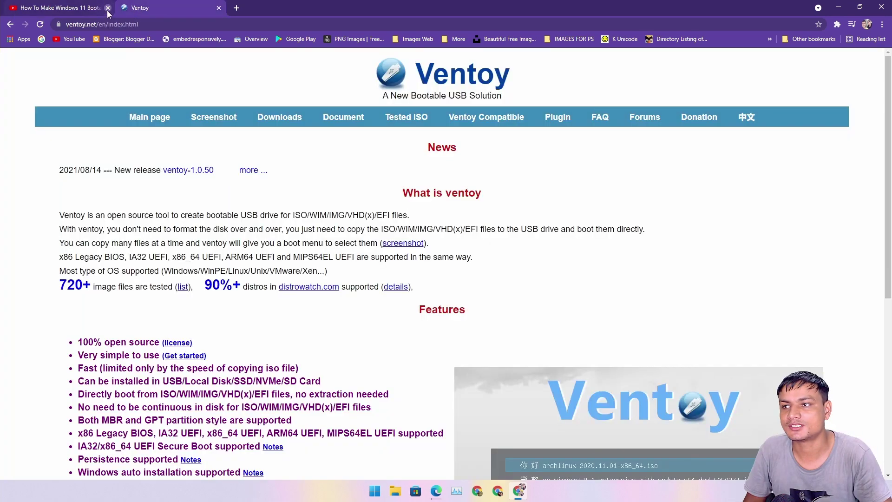
Close Chrome's YouTube tab and show the desktop with Win+D.
click(107, 9)
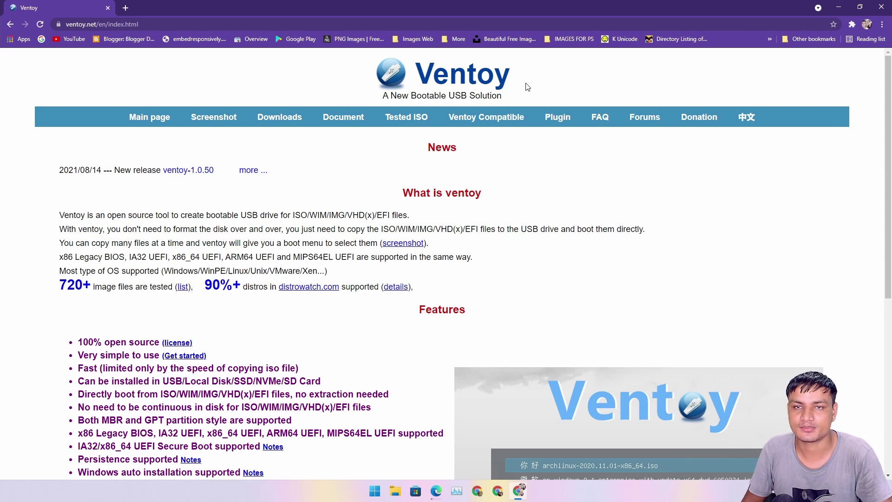
key(super+d)
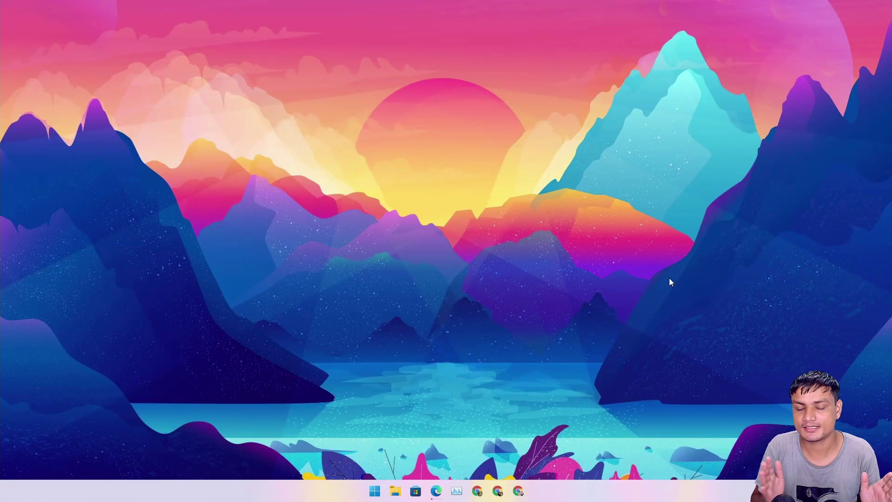
click(435, 493)
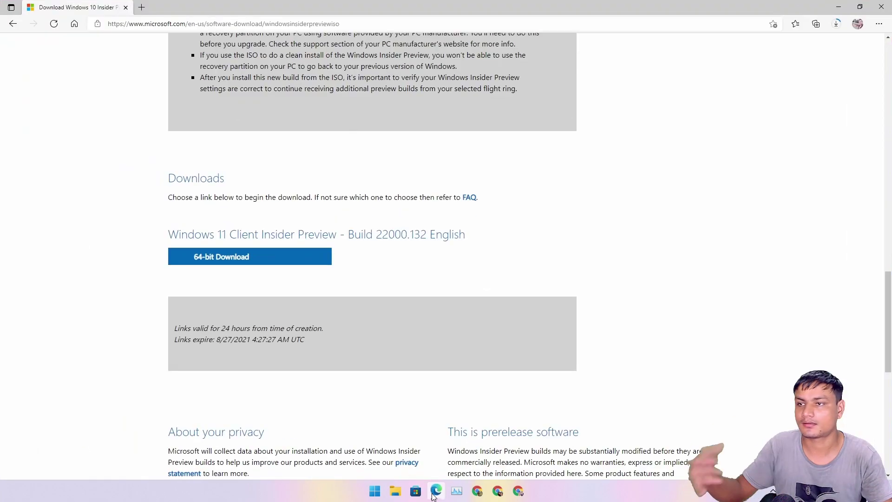
click(834, 11)
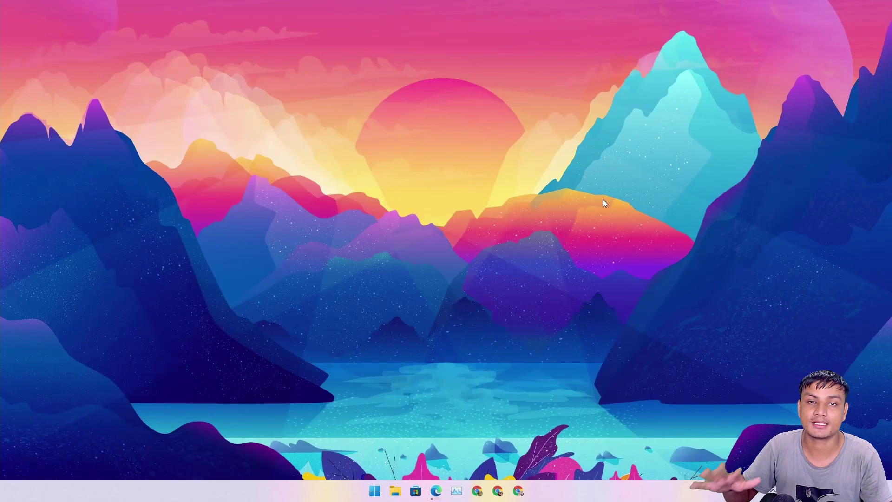